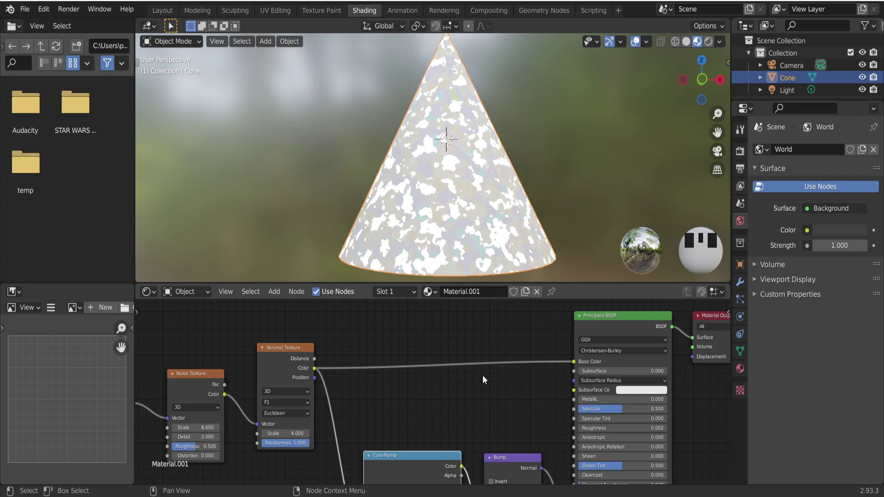
scroll(415, 379, up, 2)
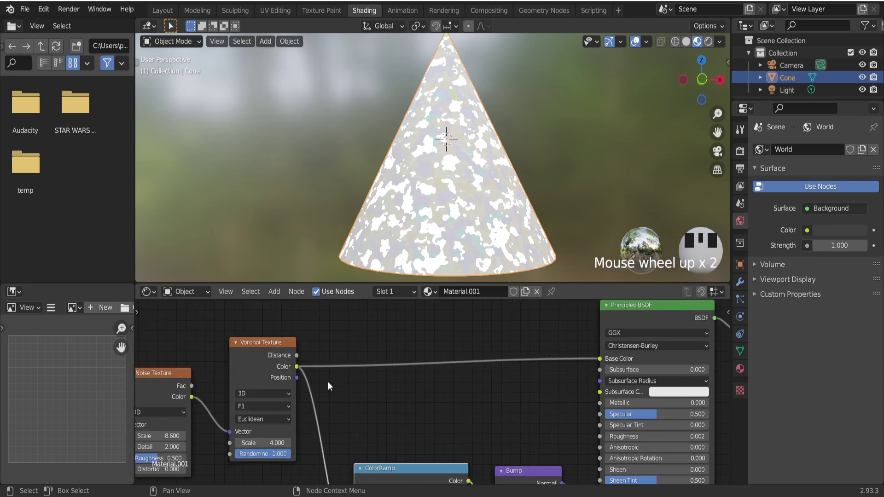
scroll(328, 382, up, 1)
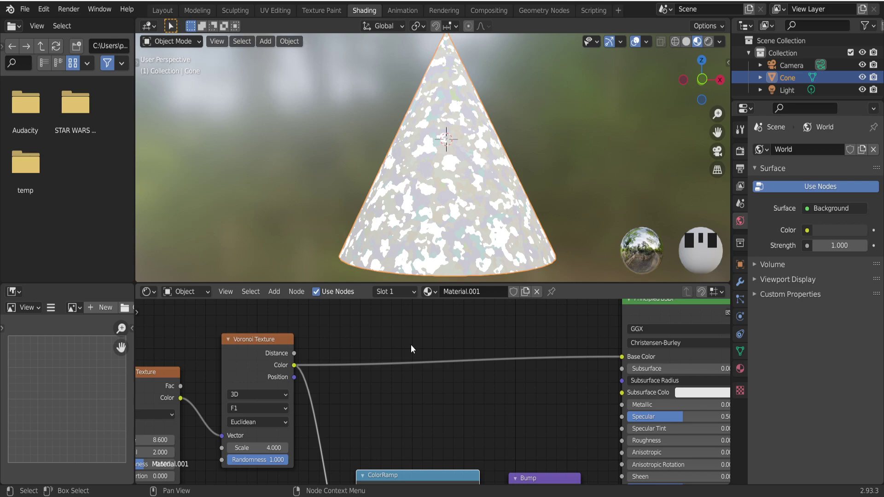
Insert a reroute on the Voronoi Color to Base Color link and move it below the nodes
right_click(356, 340)
shift+right_drag(364, 334, 305, 427)
scroll(365, 397, down, 2)
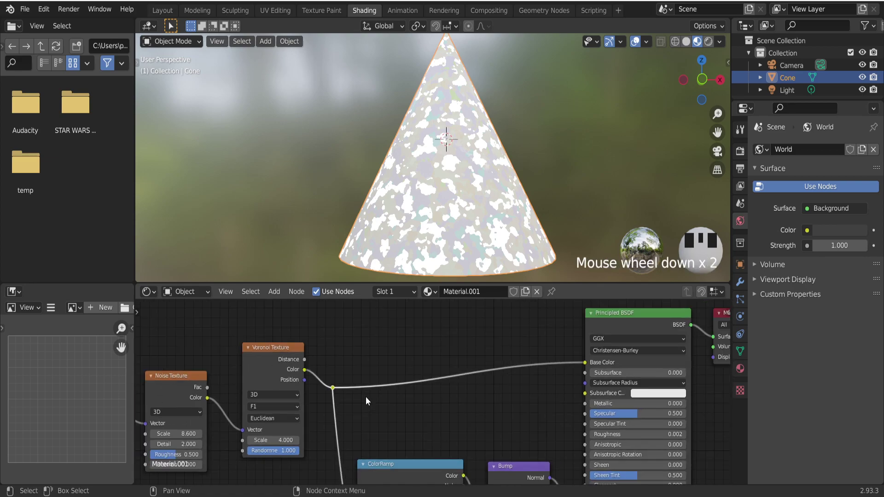
scroll(365, 396, down, 3)
scroll(353, 400, up, 4)
scroll(340, 386, up, 2)
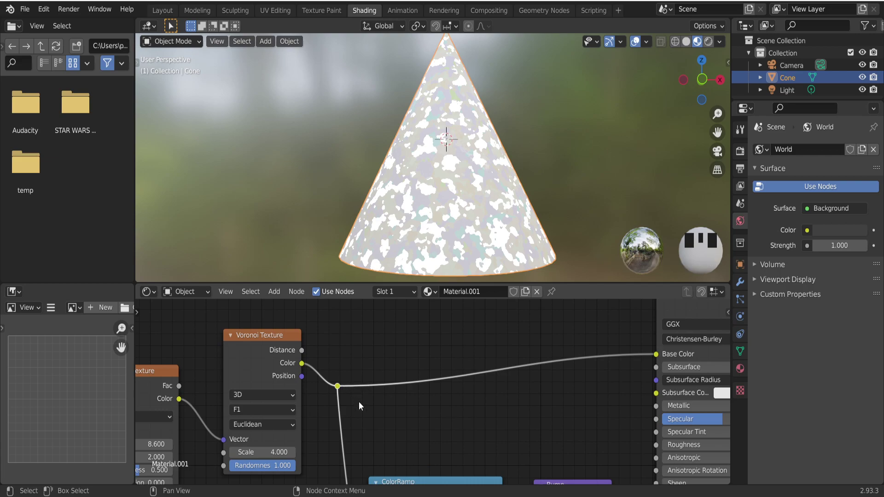
key(g)
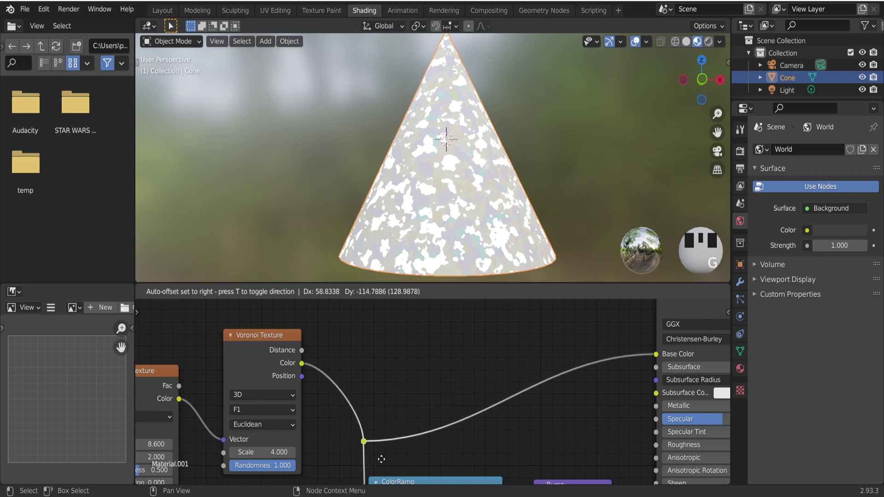
click(378, 472)
middle_drag(379, 472, 386, 404)
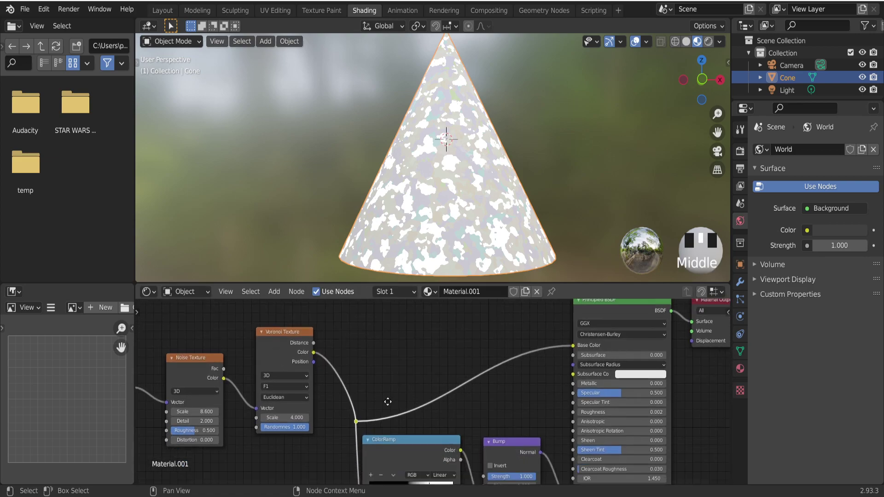
scroll(357, 371, up, 1)
scroll(357, 371, up, 3)
middle_drag(369, 363, 349, 442)
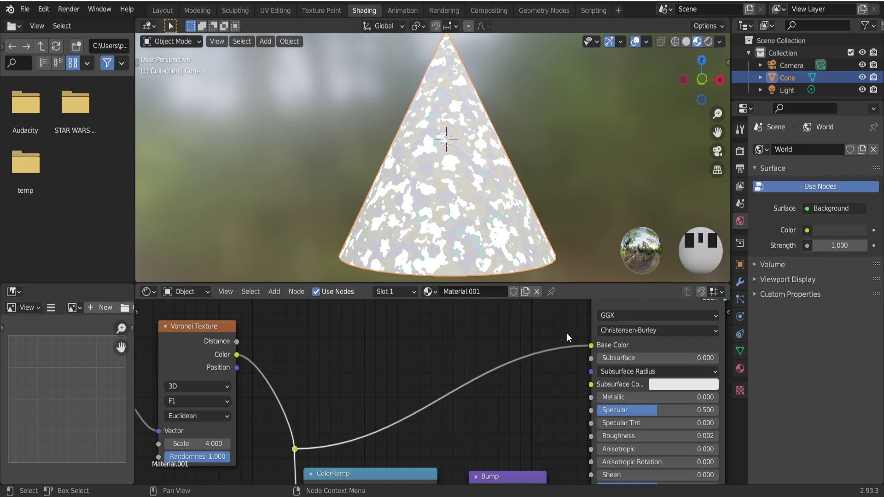
Add a second reroute near Base Color and drop it below the shader sockets
key(shift)
shift+right_drag(559, 316, 528, 375)
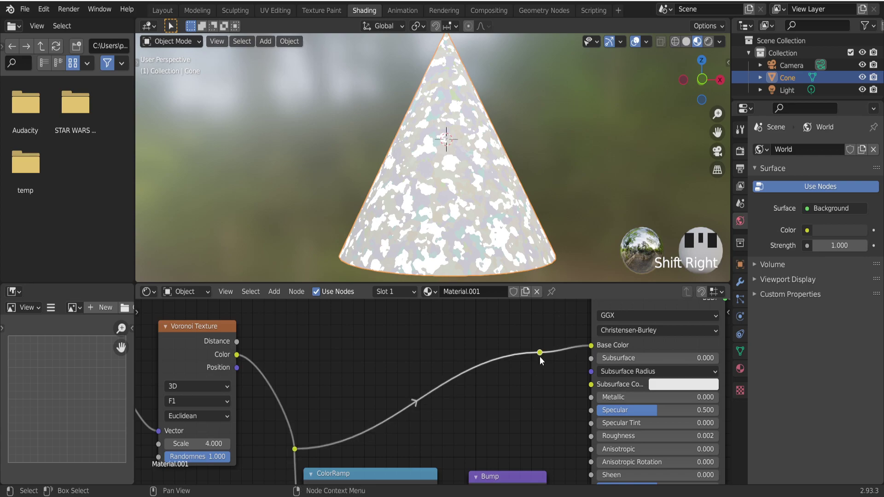
key(g)
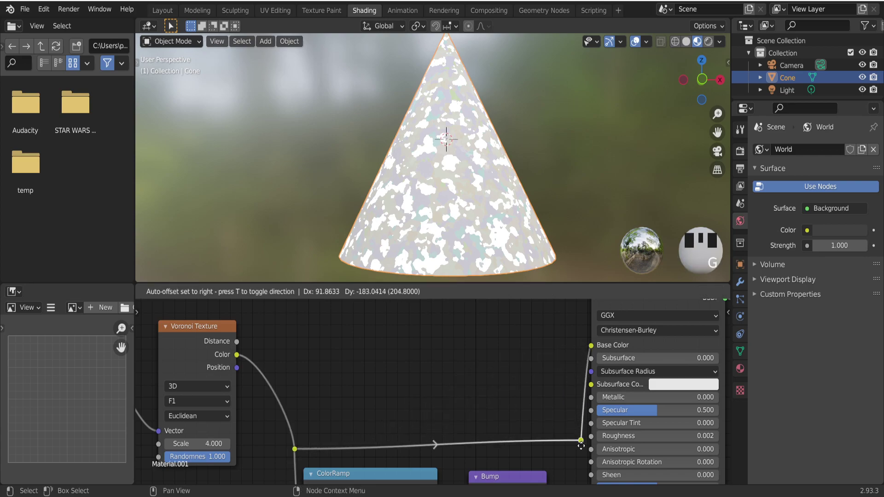
click(581, 442)
scroll(580, 416, down, 1)
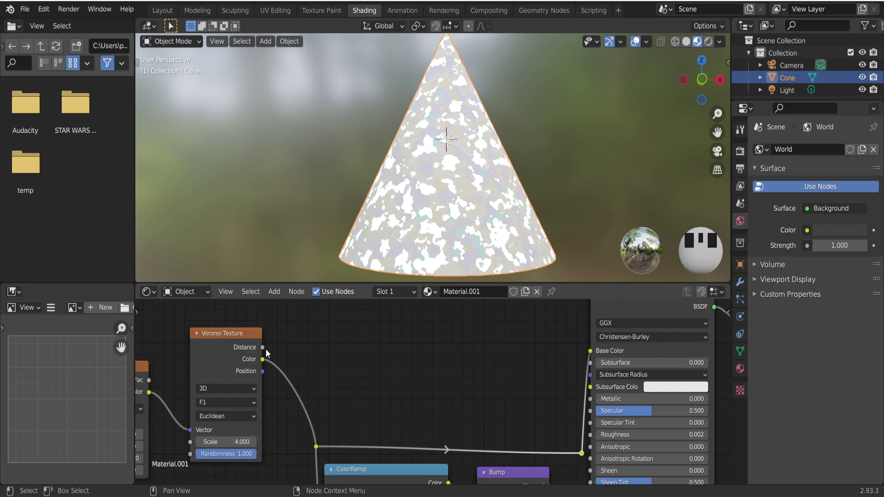
Wire Voronoi Distance to Subsurface Color and Position to Metallic and Subsurface
drag(263, 347, 590, 387)
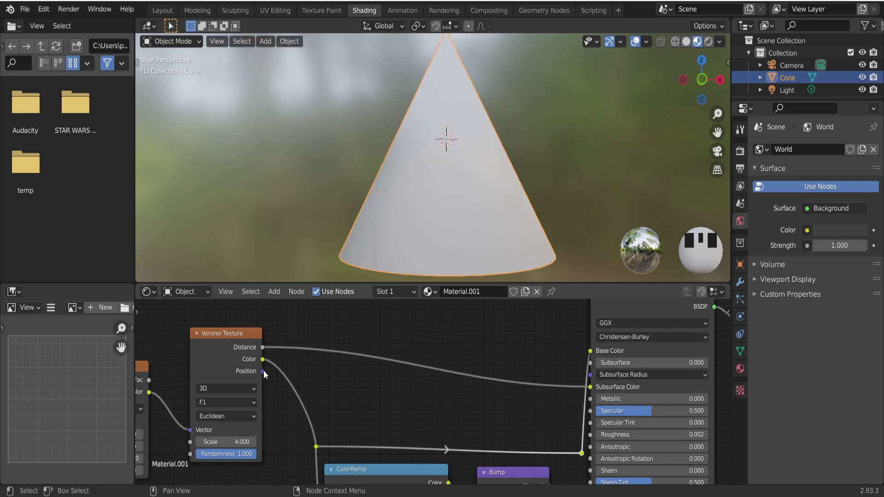
mouse_move(263, 371)
mouse_down()
mouse_move(566, 412)
mouse_move(591, 398)
mouse_up()
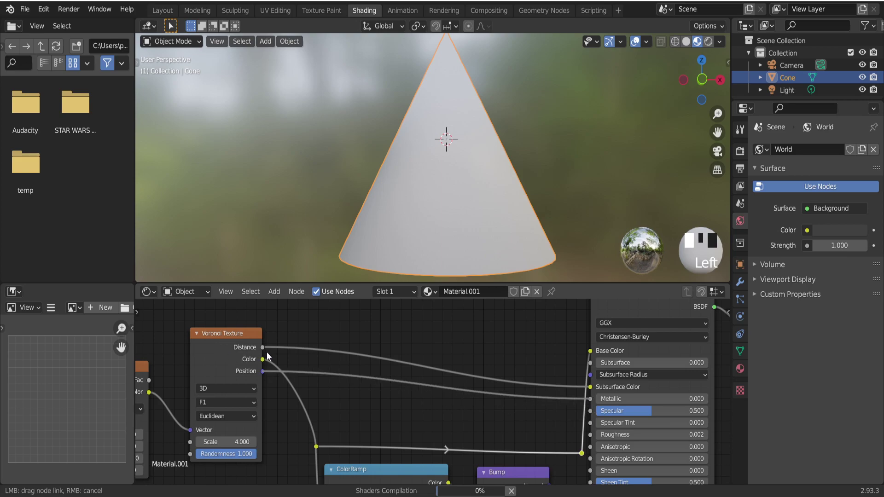
drag(262, 353, 572, 434)
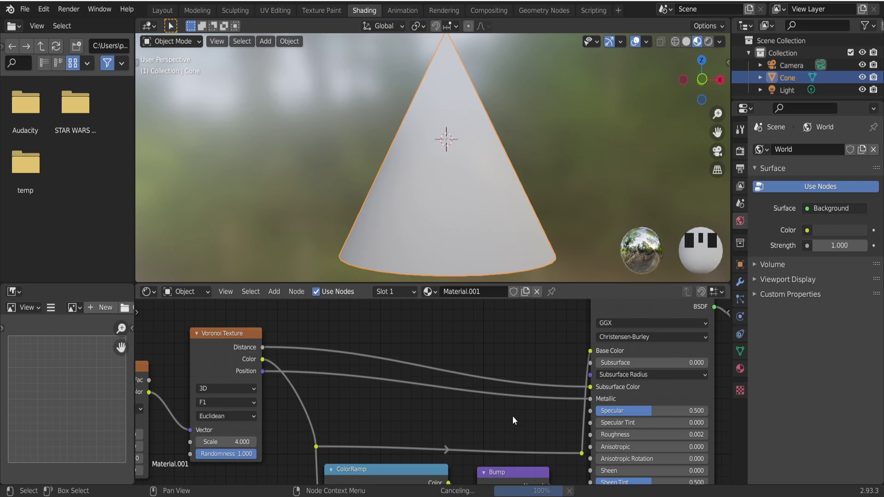
scroll(395, 386, down, 3)
scroll(300, 384, up, 2)
drag(307, 380, 613, 373)
scroll(412, 382, up, 3)
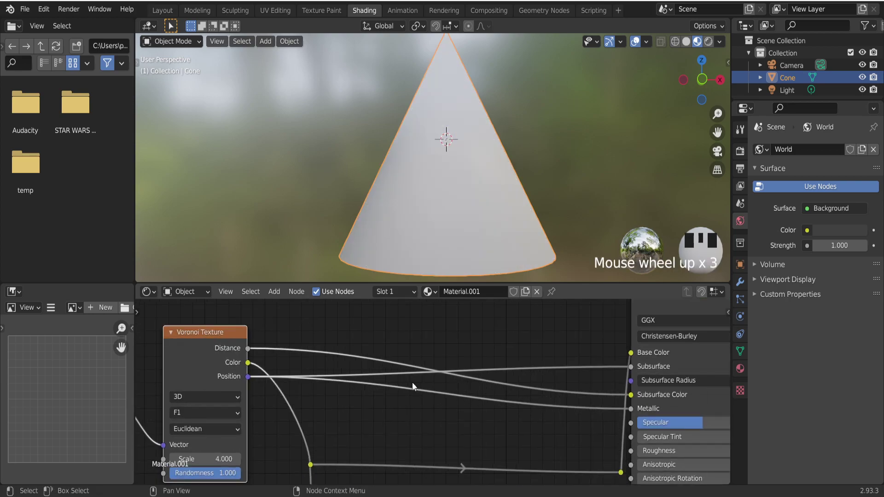
scroll(396, 391, up, 2)
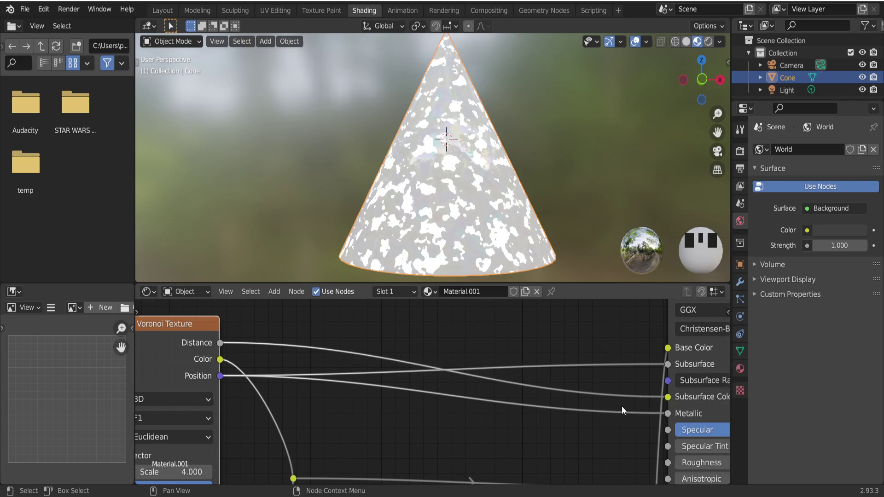
Pan the view to show both the Principled BSDF and Voronoi Texture nodes in full
middle_drag(621, 405, 550, 454)
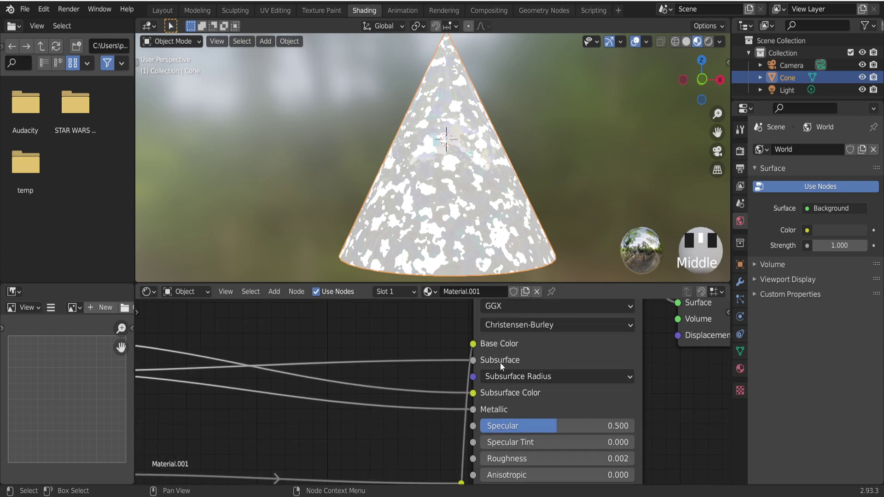
scroll(502, 368, down, 2)
scroll(505, 372, down, 2)
middle_drag(503, 369, 547, 386)
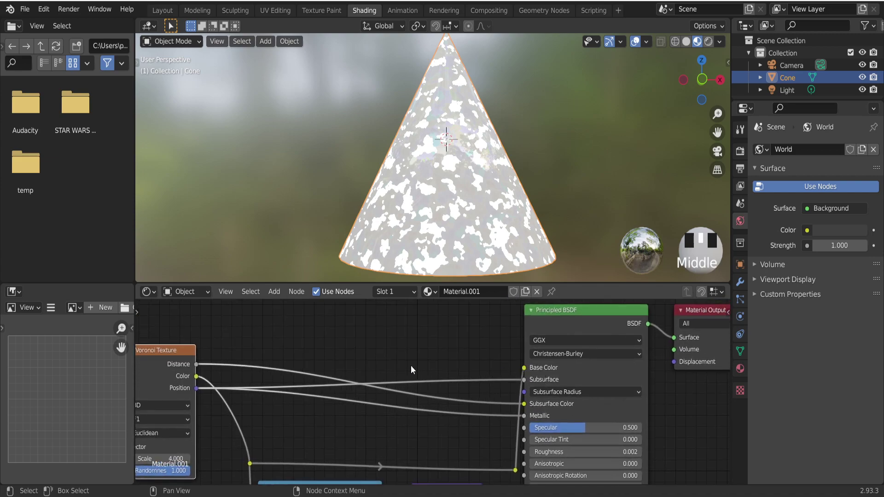
middle_drag(342, 363, 397, 372)
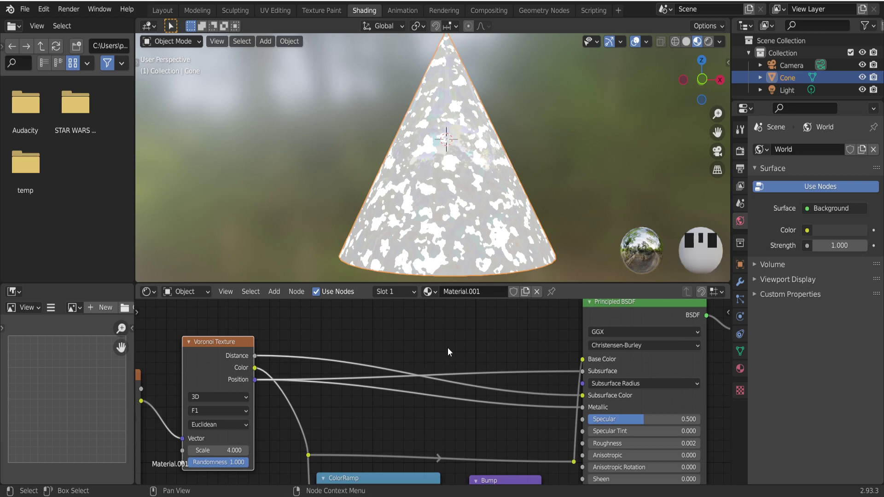
Cut reroutes into the Distance and Position links and raise the upper reroute
key(shift)
mouse_move(445, 332)
shift+right_down()
mouse_move(417, 407)
mouse_move(440, 392)
shift+right_up()
scroll(444, 386, up, 4)
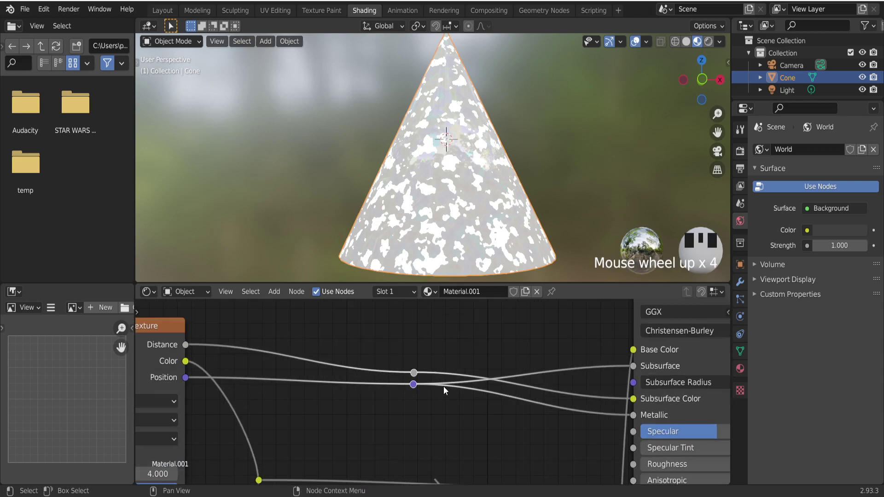
scroll(443, 386, up, 2)
click(413, 371)
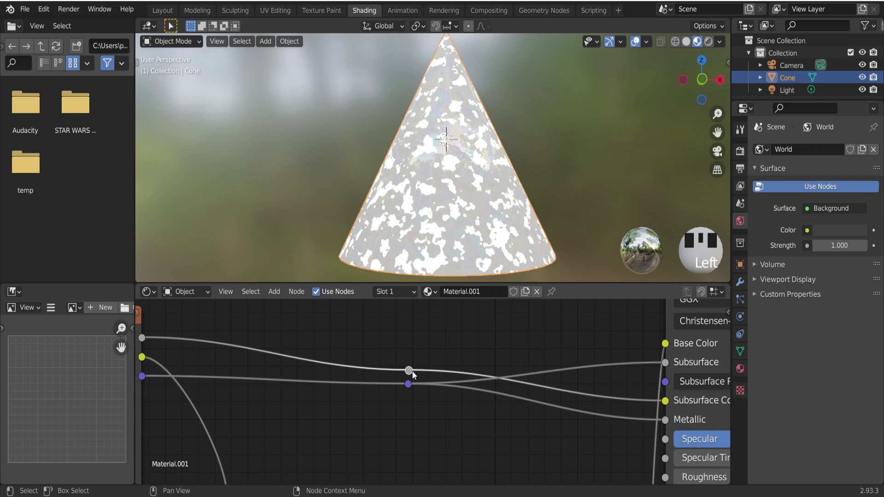
middle_drag(412, 371, 407, 392)
key(g)
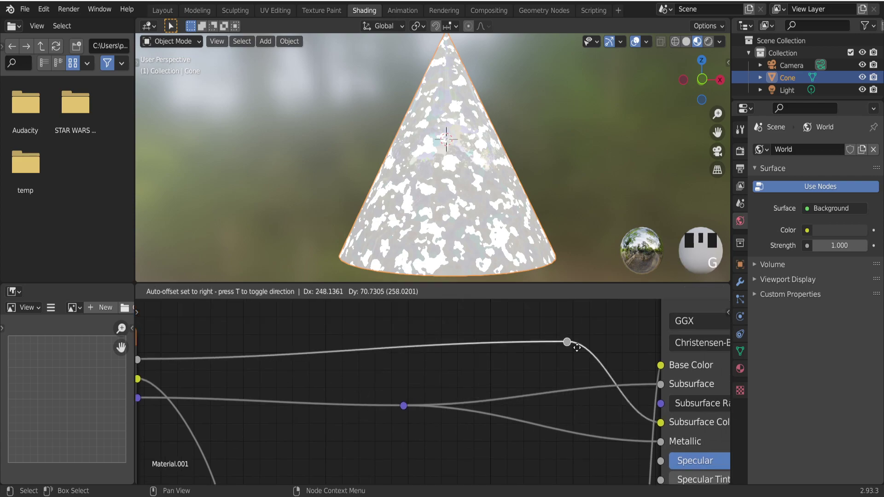
click(620, 339)
Move the lower reroute further down to bend the Position link
mouse_move(621, 339)
middle_down()
mouse_move(553, 374)
mouse_move(396, 393)
middle_up()
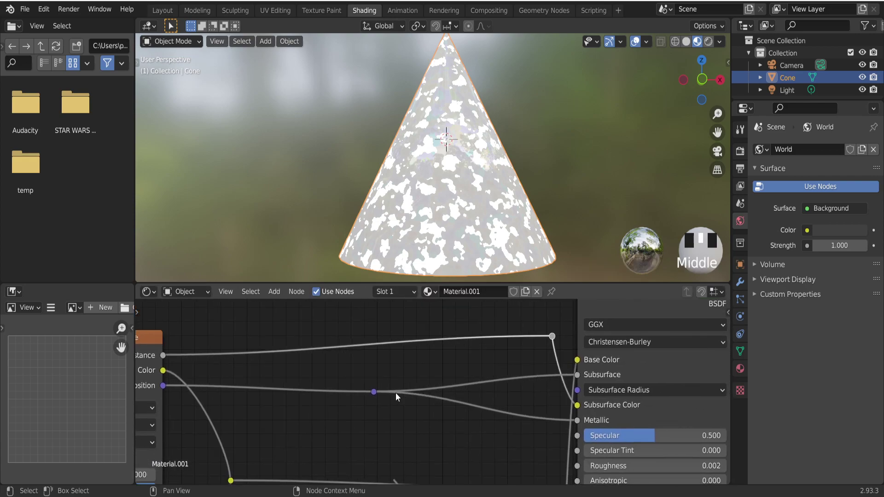
click(375, 393)
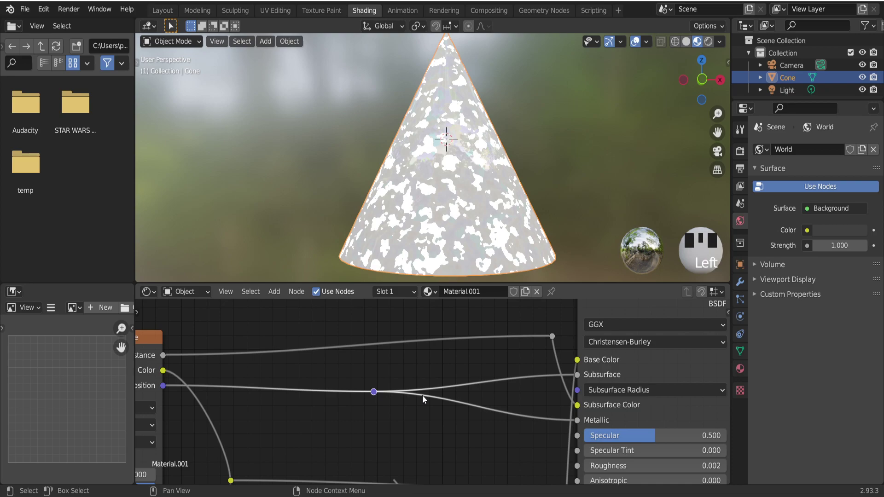
key(g)
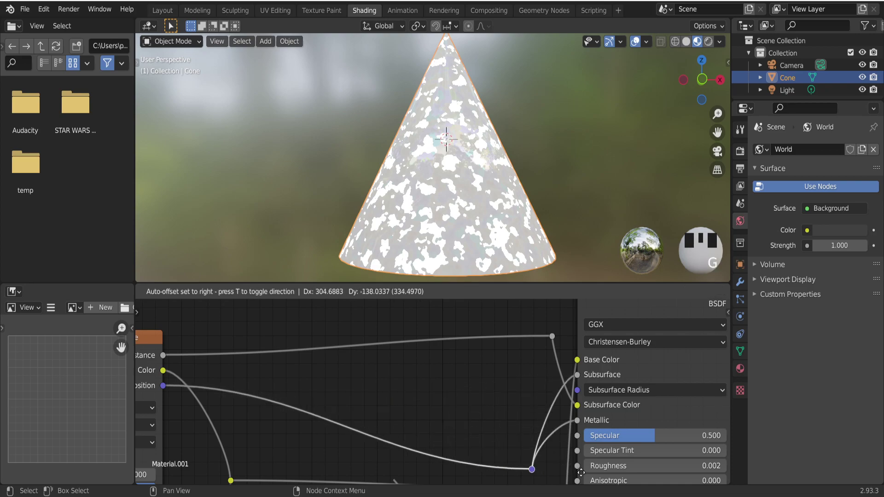
click(573, 471)
scroll(541, 428, down, 4)
middle_drag(478, 426, 465, 382)
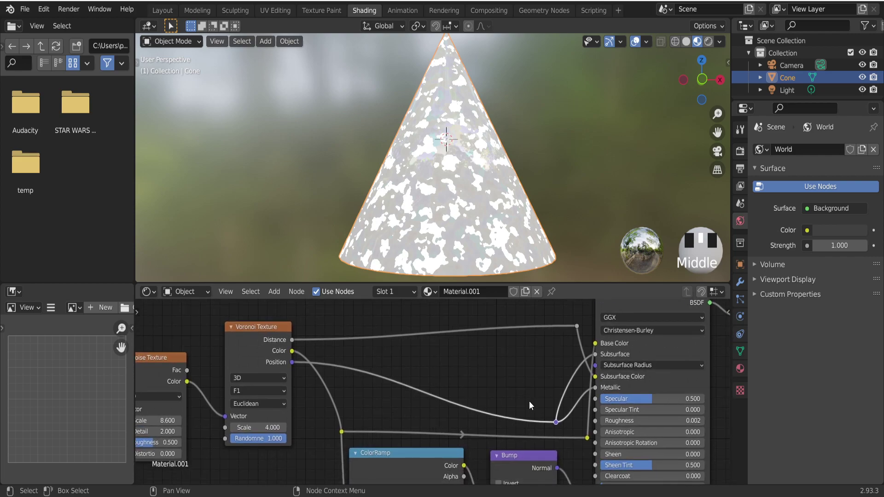
scroll(577, 326, up, 8)
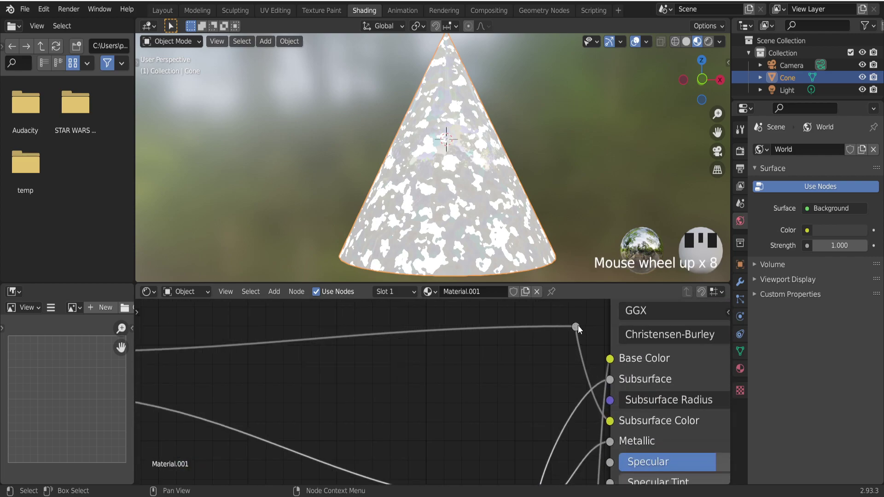
Detach the upper reroute so Distance feeds Subsurface Color directly, then park it in empty space
middle_drag(578, 325, 555, 338)
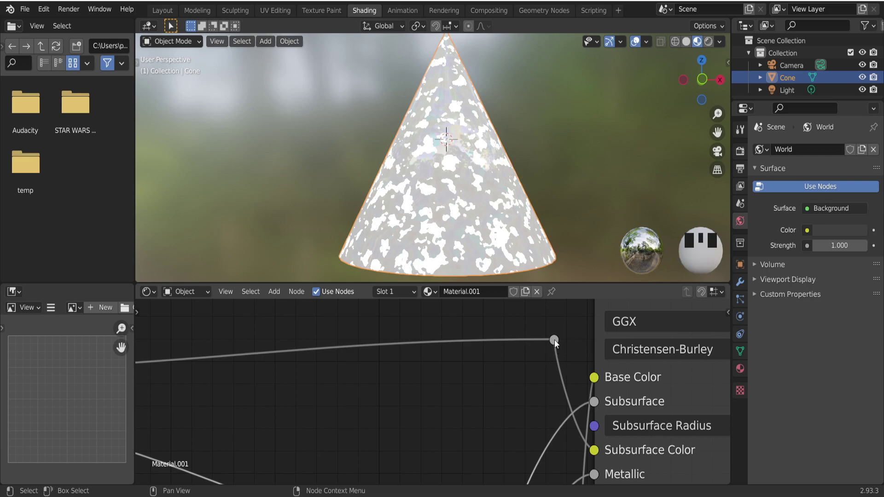
key(alt)
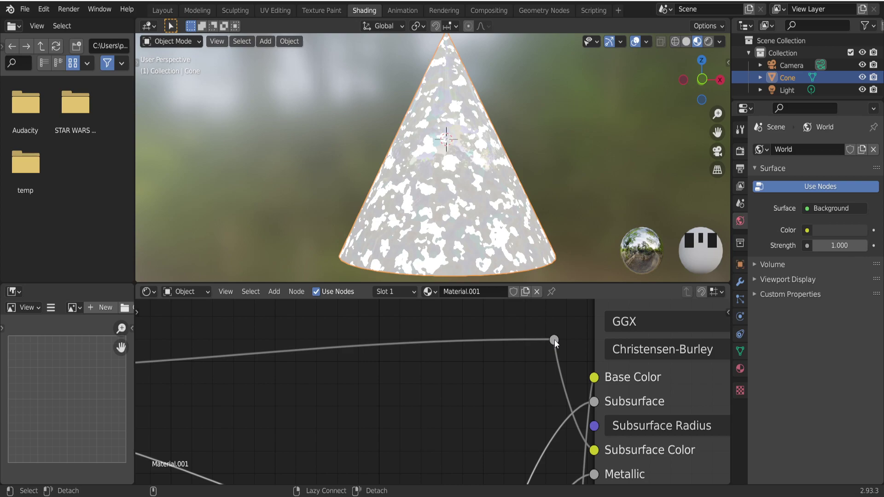
mouse_move(555, 340)
alt+mouse_down()
mouse_move(502, 344)
mouse_move(437, 328)
alt+mouse_up()
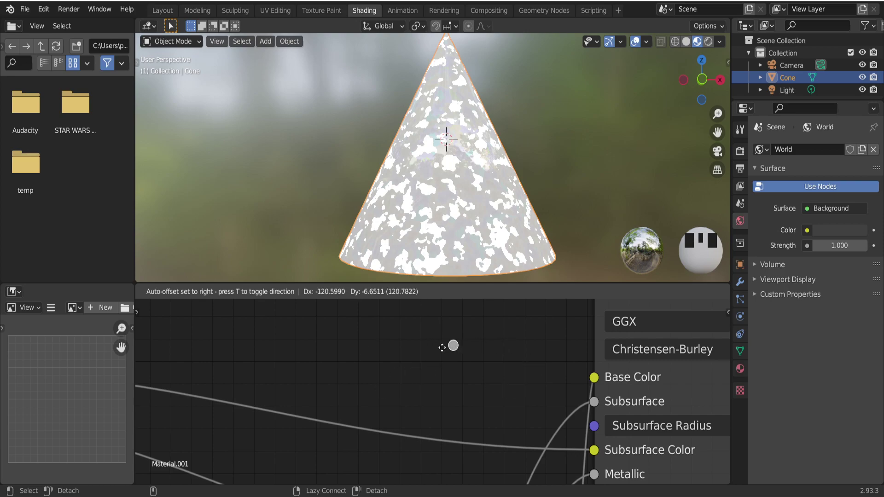
drag(436, 328, 504, 343)
scroll(517, 359, down, 4)
scroll(447, 379, down, 3)
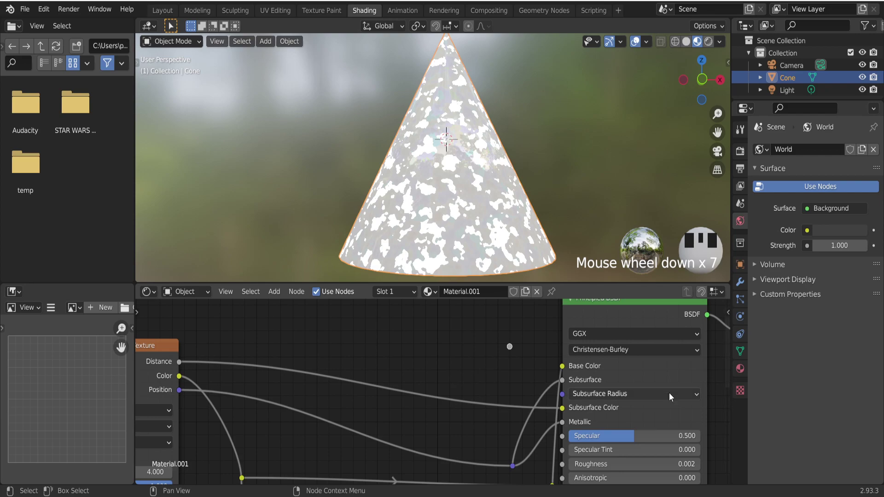
mouse_move(449, 381)
middle_down()
mouse_move(524, 376)
mouse_move(522, 364)
middle_up()
scroll(523, 383, down, 4)
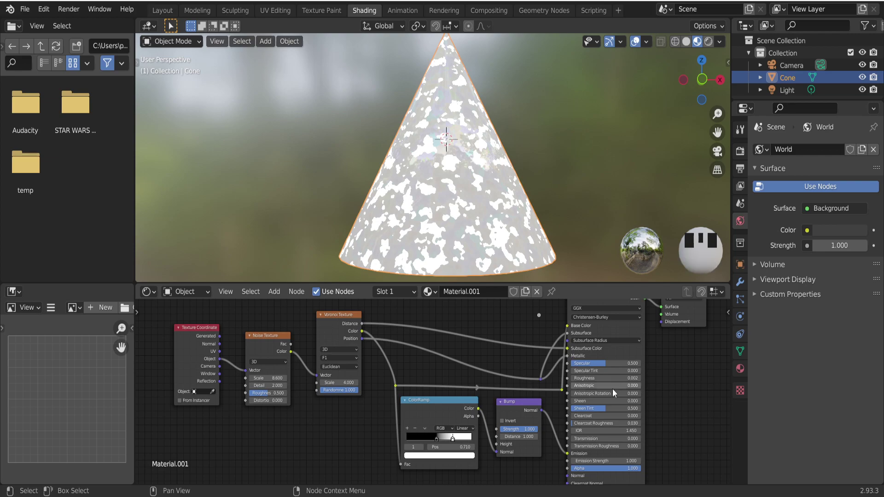
key(ctrl)
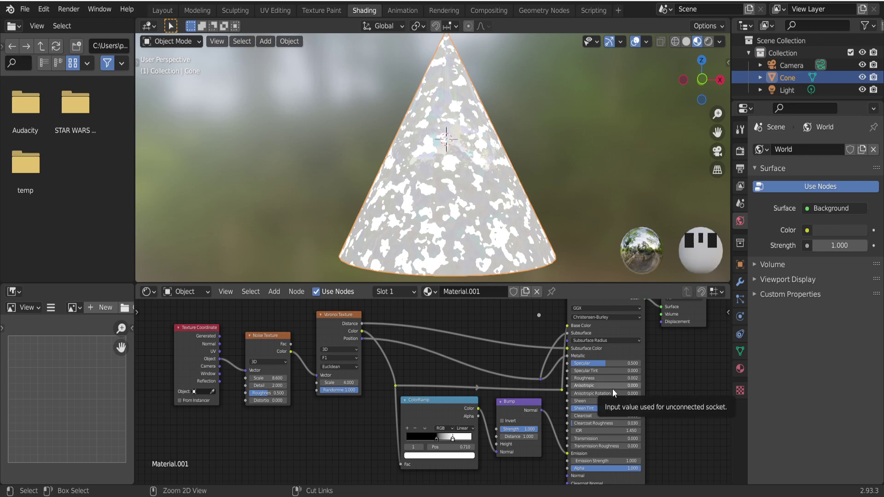